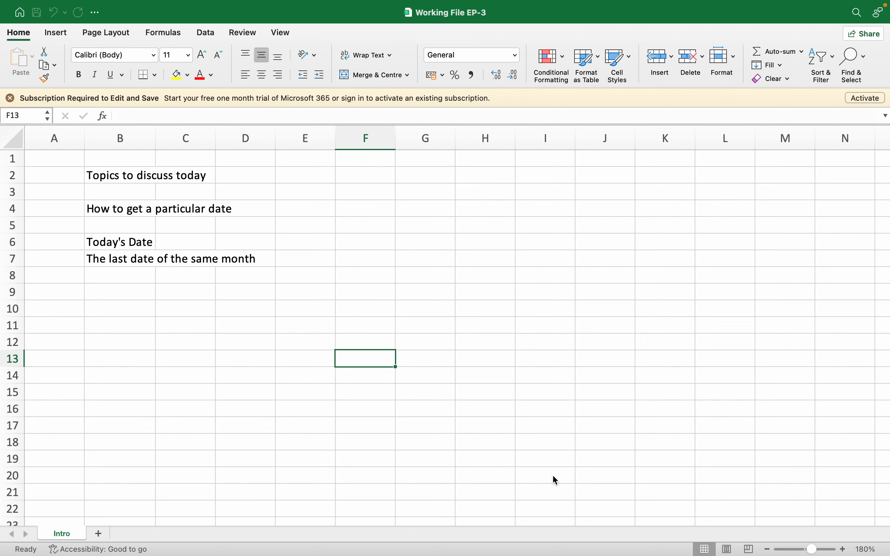
# Enter the label "Today' Date" in cell F4.
pyautogui.click(845, 550)
pyautogui.click(845, 550)
pyautogui.click(844, 550)
pyautogui.click(844, 550)
pyautogui.click(844, 550)
pyautogui.click(845, 549)
pyautogui.click(587, 235)
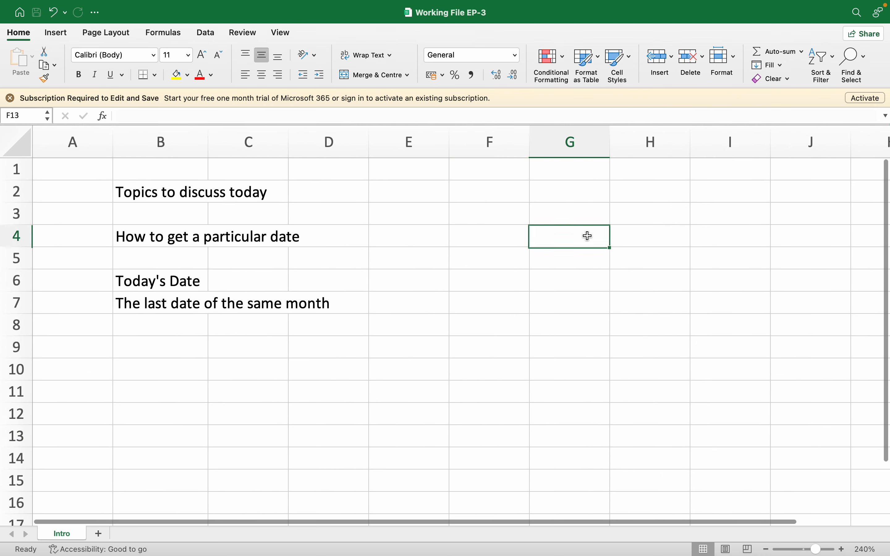
pyautogui.click(498, 234)
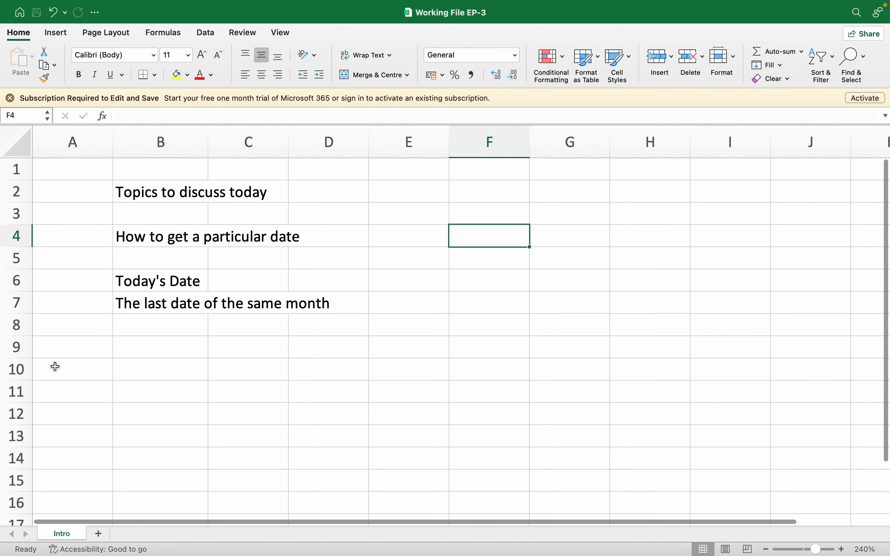
pyautogui.write('T')
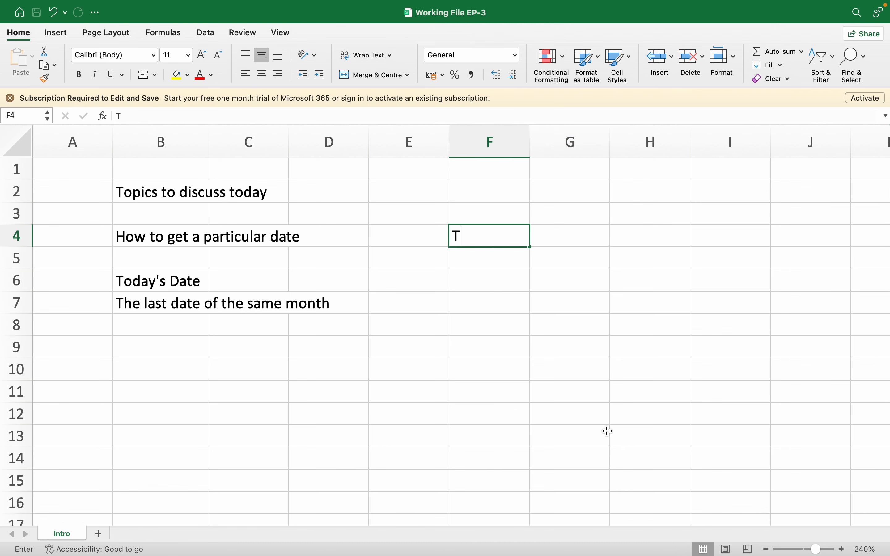
pyautogui.write("oday' Date")
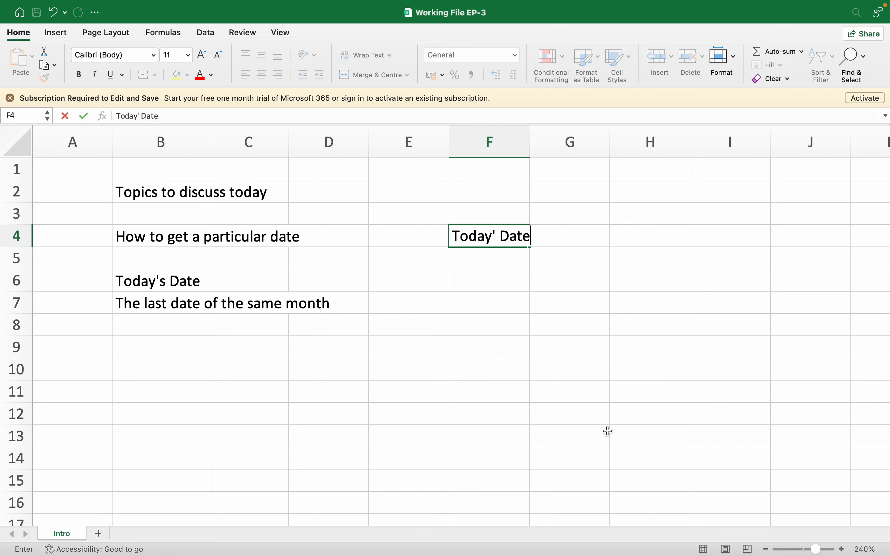
pyautogui.press('Return')
# Correct the label in F4 to "Today's Date" and widen column F to fit it.
pyautogui.moveTo(530, 149); pyautogui.dragTo(537, 149)
pyautogui.click(571, 246)
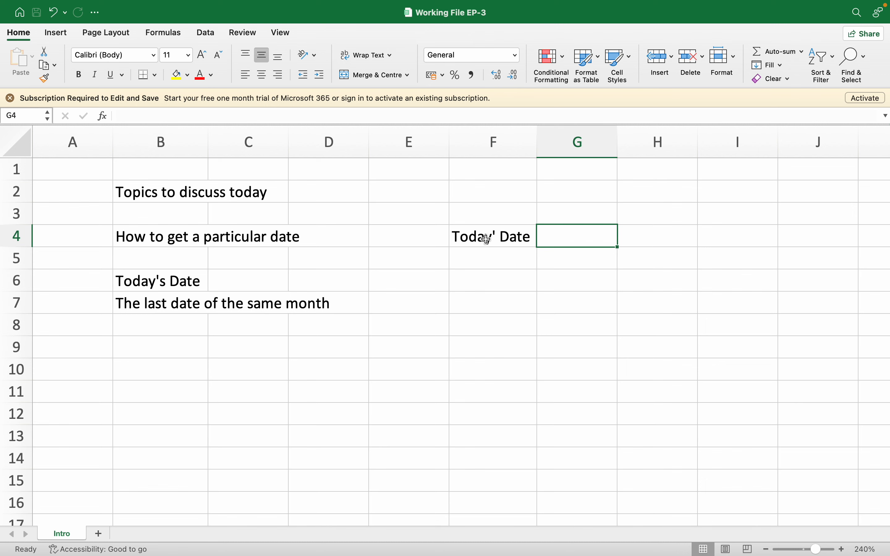
pyautogui.doubleClick(499, 235)
pyautogui.write('s')
pyautogui.press('End')
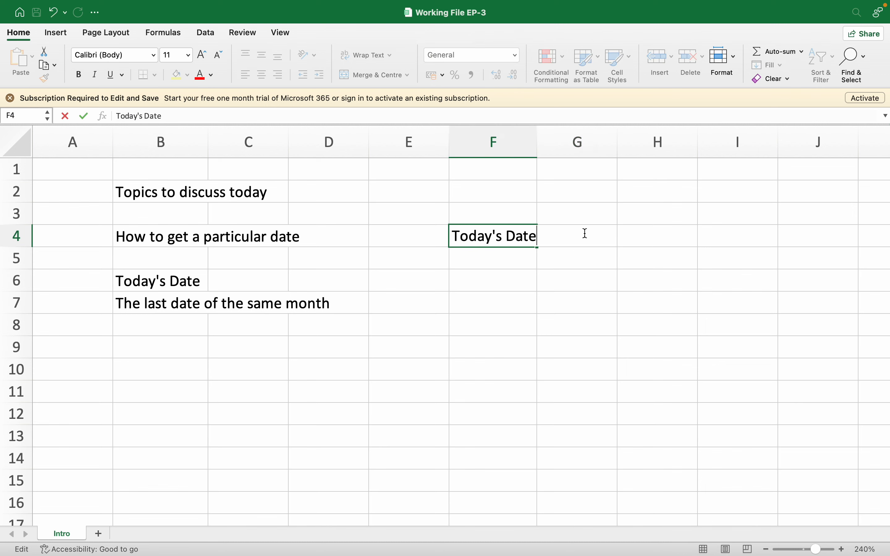
pyautogui.click(572, 280)
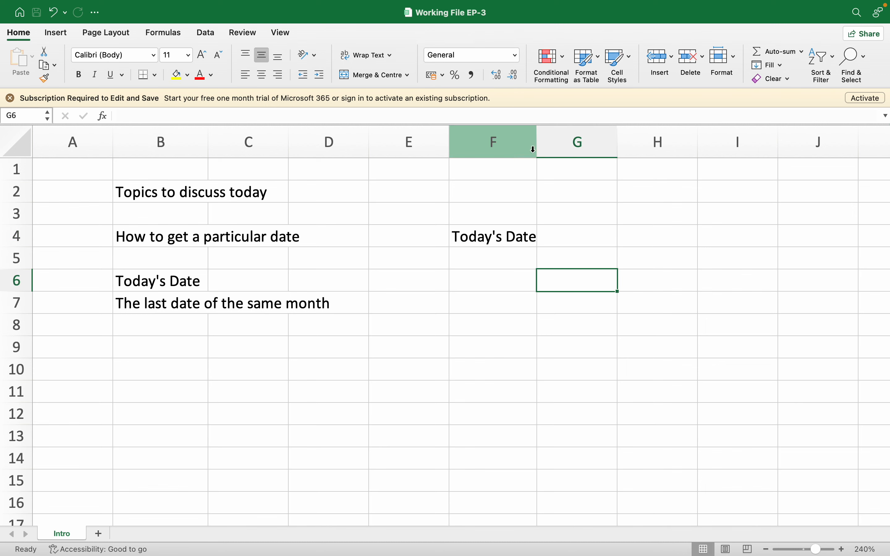
pyautogui.moveTo(534, 147); pyautogui.dragTo(544, 147)
# Enter the formula =TODAY() in cell G4, beside the Today's Date label.
pyautogui.click(596, 231)
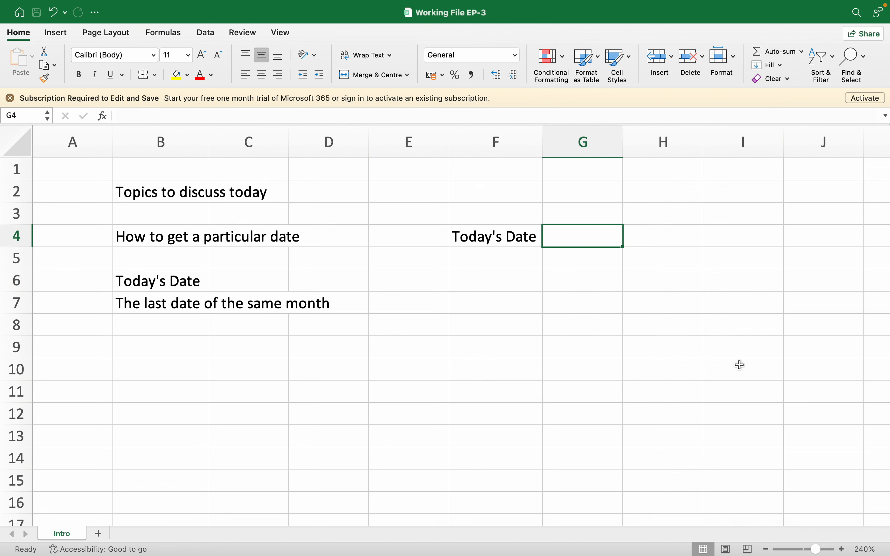
pyautogui.write('=')
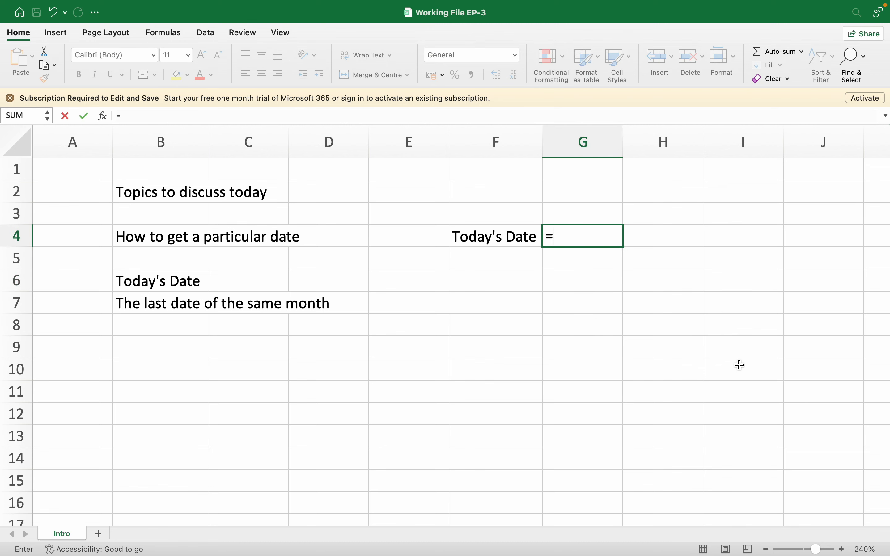
pyautogui.write('Today')
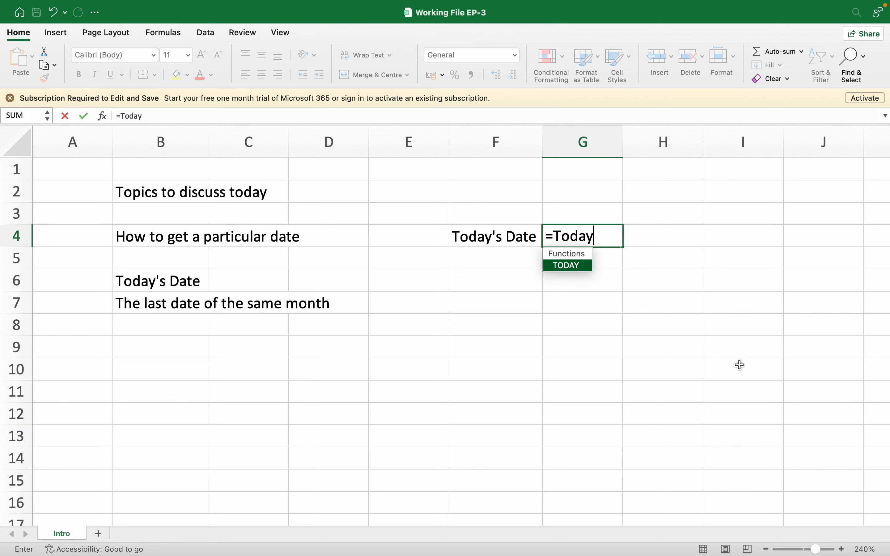
pyautogui.press('Tab')
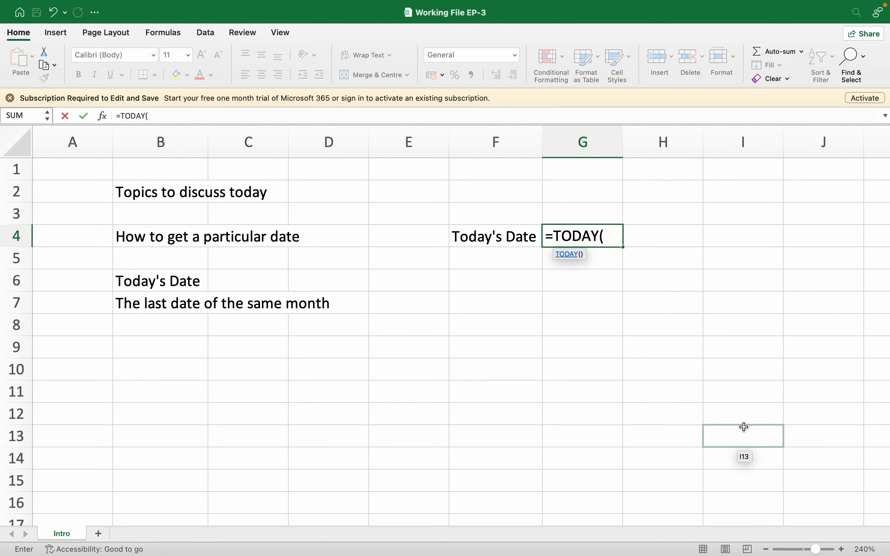
pyautogui.press('Return')
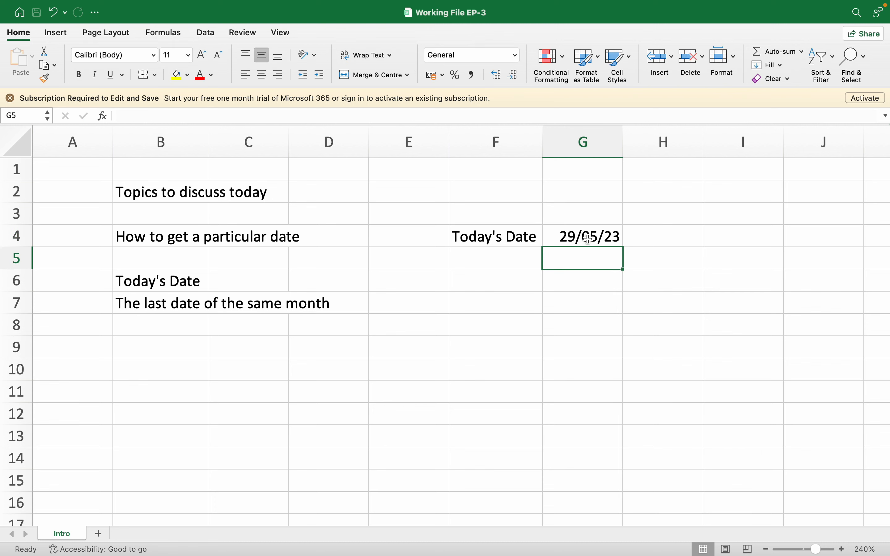
# Examine the Today's Date row and the TODAY formula behind the date in G4.
pyautogui.click(588, 237)
pyautogui.click(503, 283)
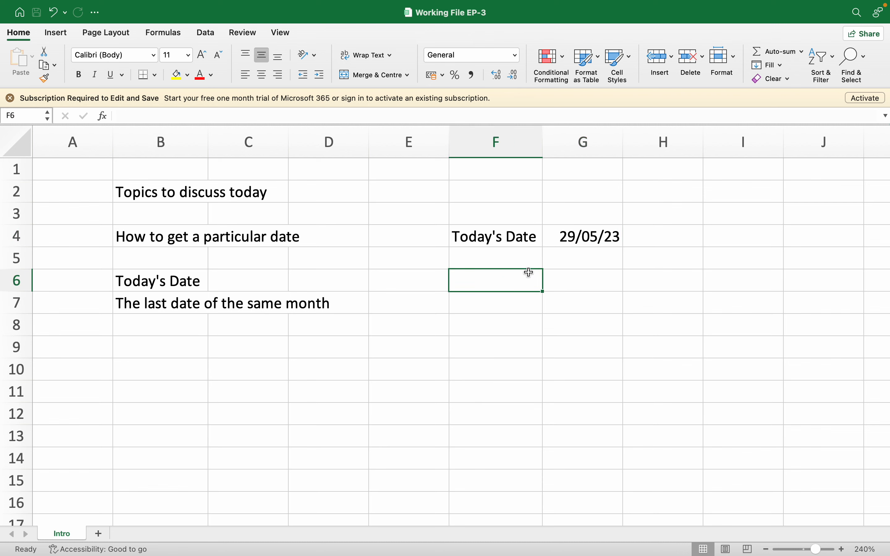
pyautogui.click(572, 240)
pyautogui.moveTo(519, 237); pyautogui.dragTo(581, 237)
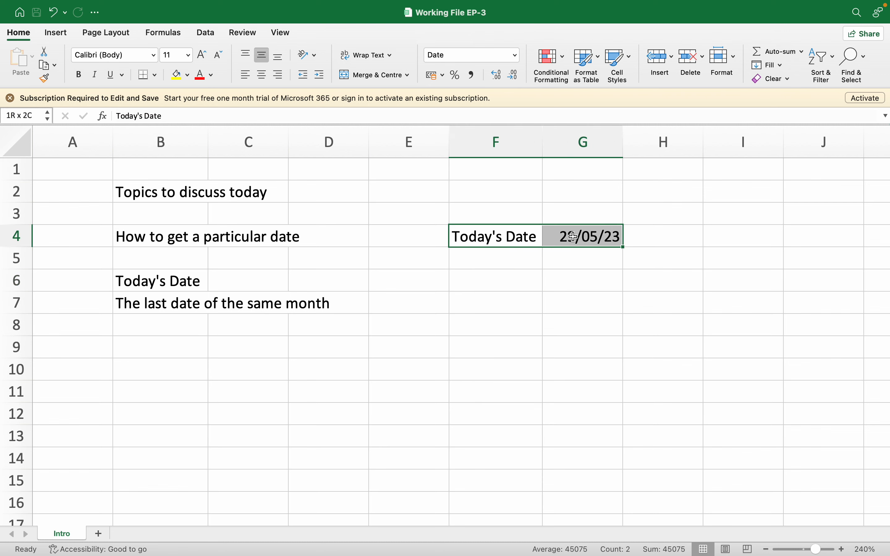
pyautogui.doubleClick(589, 237)
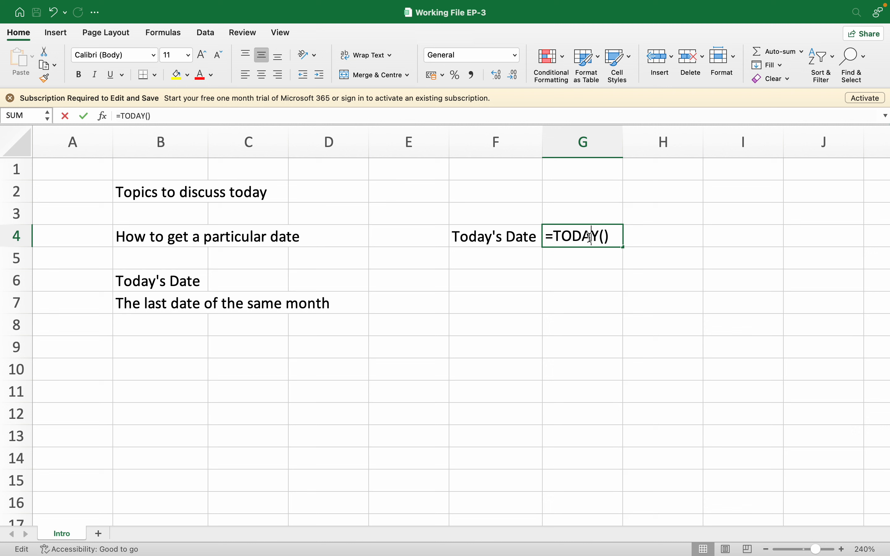
pyautogui.press('Escape')
# Enter the label "Last Date of the Month" in F6 and widen column F to fit it.
pyautogui.click(505, 279)
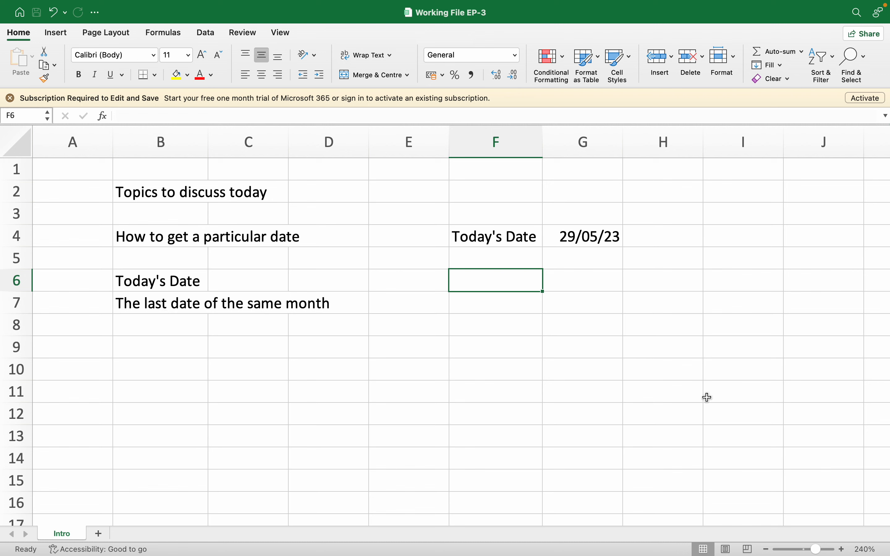
pyautogui.write('Last Date ')
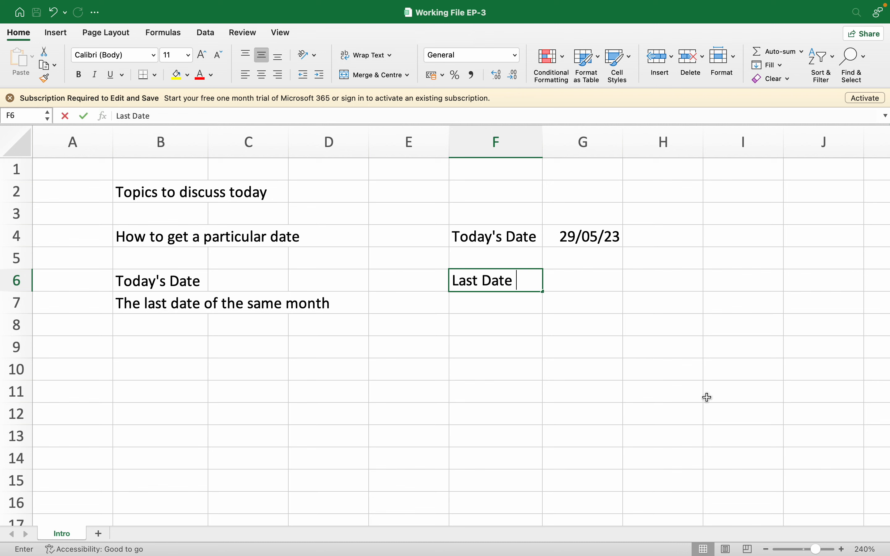
pyautogui.write('of the Month')
pyautogui.press('BackSpace')
pyautogui.press('BackSpace')
pyautogui.write('he Month')
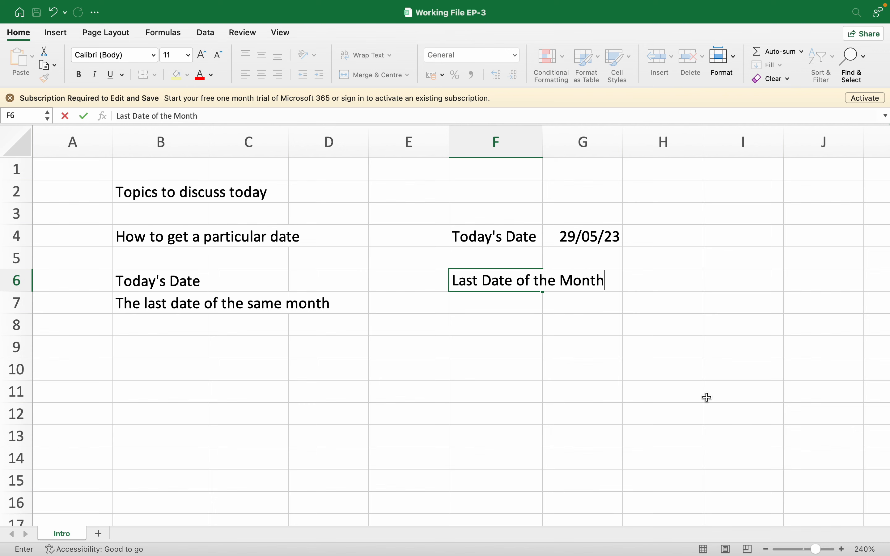
pyautogui.press('Return')
pyautogui.moveTo(543, 153); pyautogui.dragTo(592, 336)
# Enter the formula =EOMONTH(G4,0) in cell G6, beside the Last Date of the Month label.
pyautogui.hscroll(4, 590, 336)
pyautogui.click(478, 286)
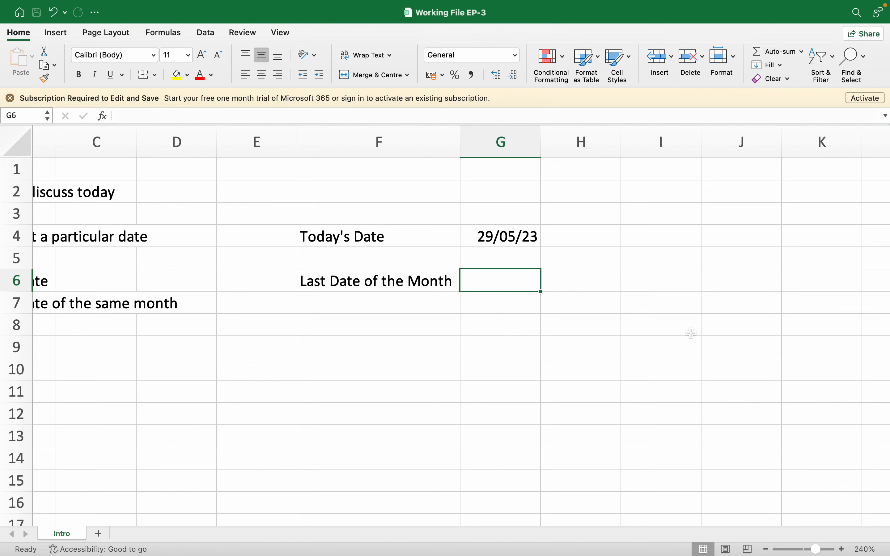
pyautogui.write('=Eo')
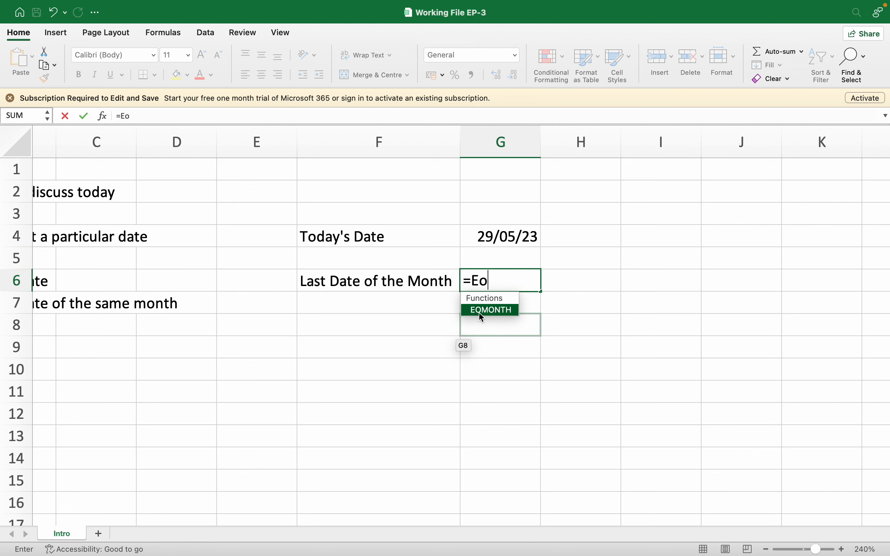
pyautogui.write('mont')
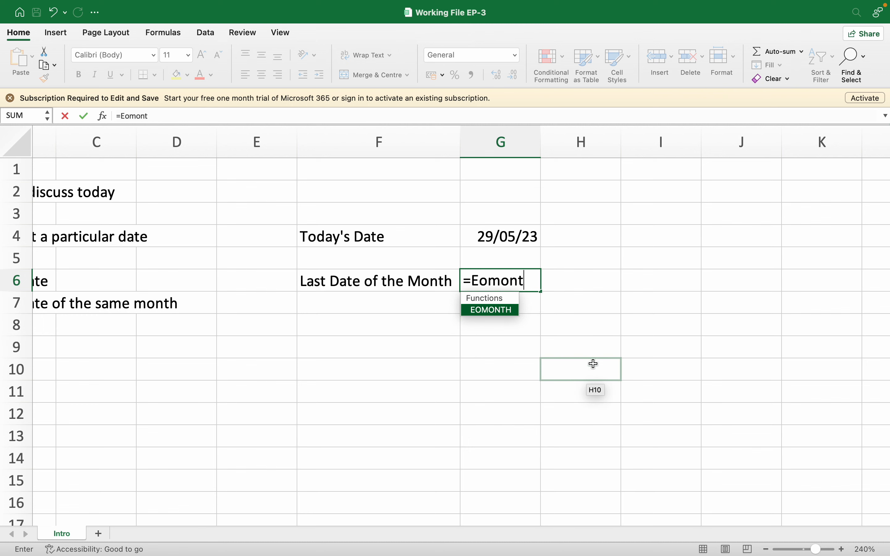
pyautogui.write('h')
pyautogui.press('Tab')
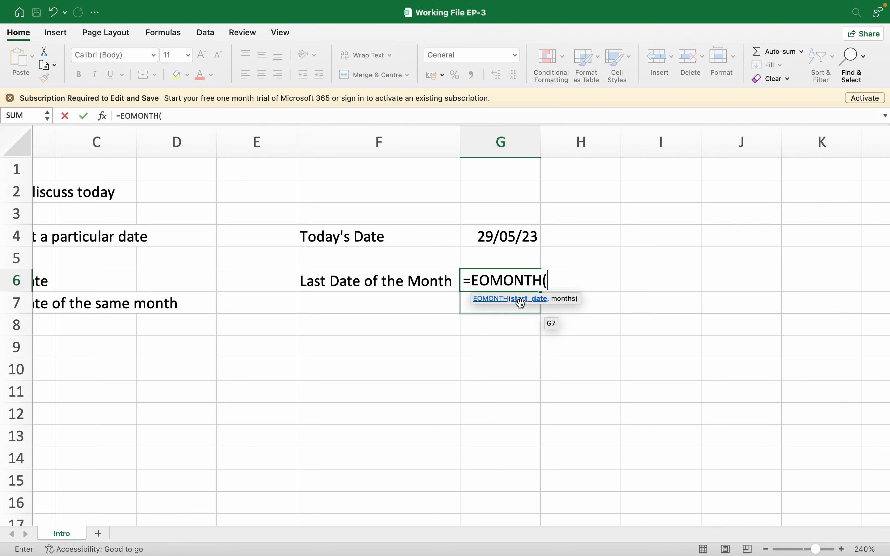
pyautogui.click(513, 243)
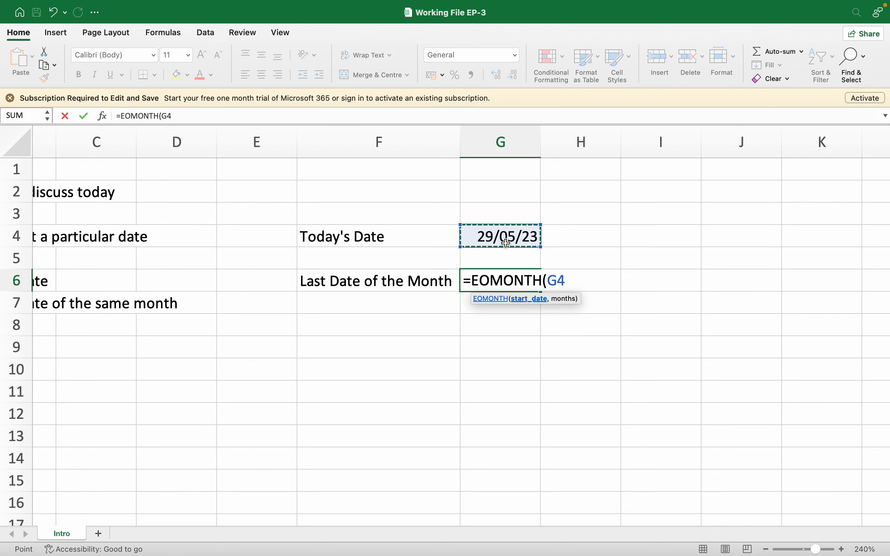
pyautogui.write(',')
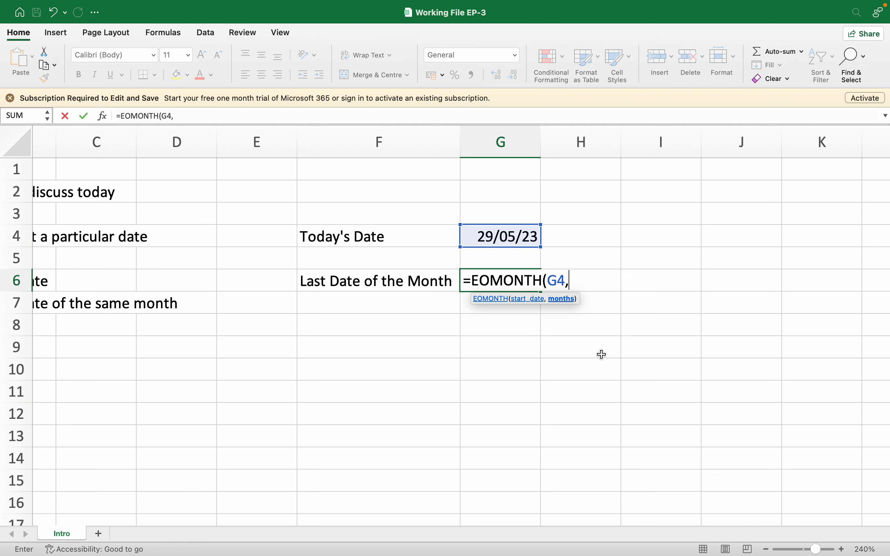
pyautogui.write('0')
pyautogui.press('Return')
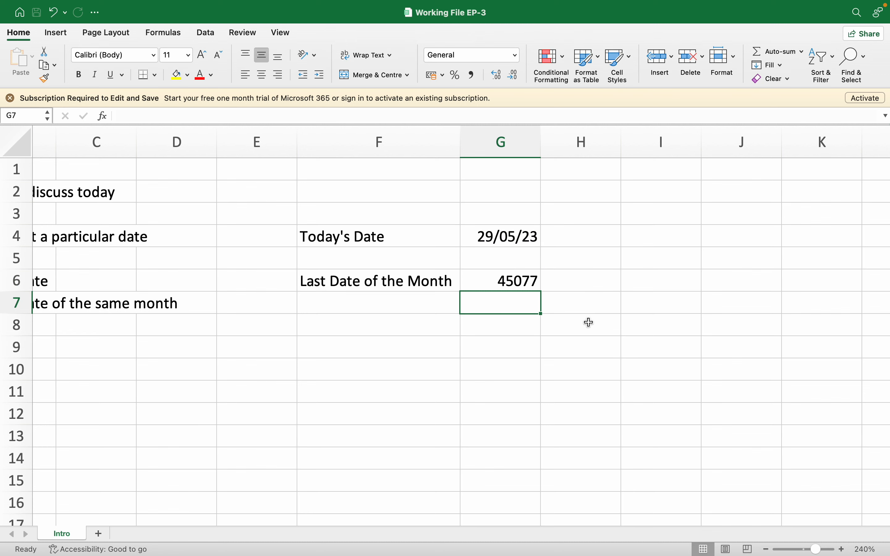
# Copy the date format of G4 onto the month-end result in G6 with Format Painter.
pyautogui.click(488, 281)
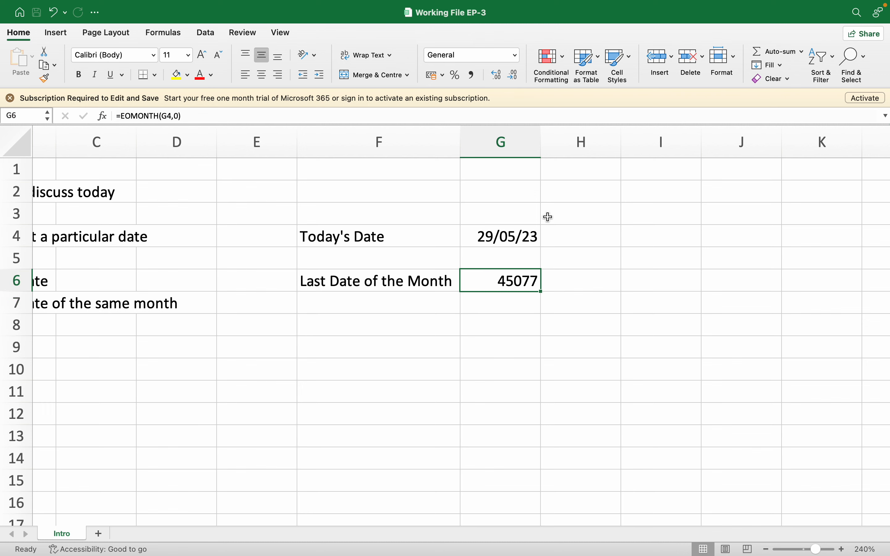
pyautogui.click(484, 236)
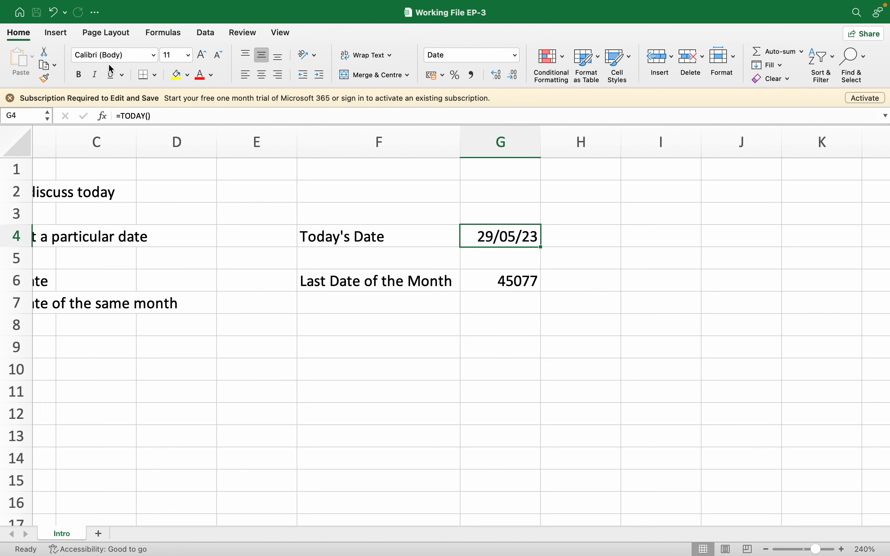
pyautogui.click(45, 78)
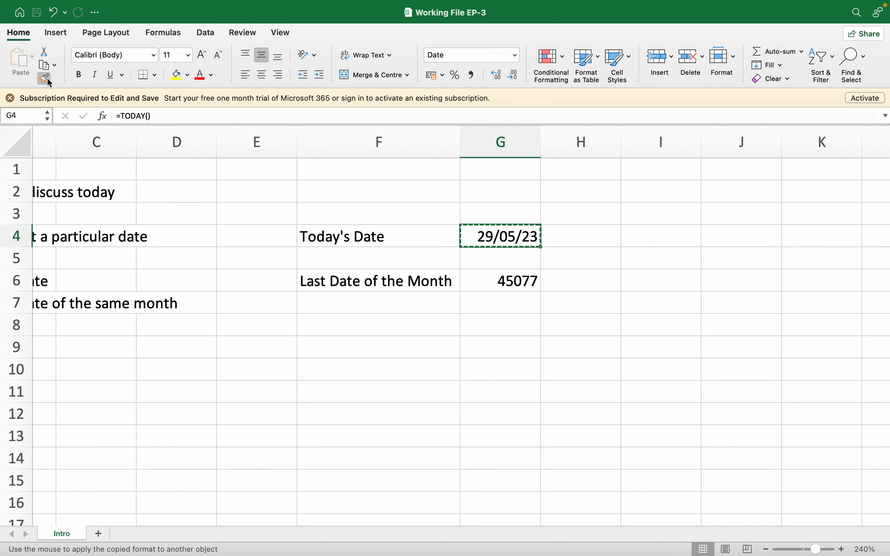
pyautogui.click(510, 285)
pyautogui.click(485, 329)
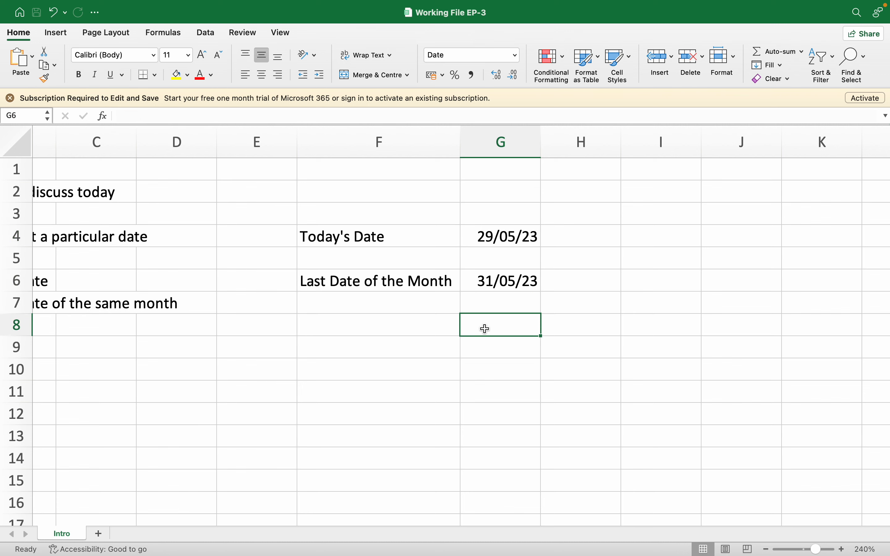
# Review the TODAY formula in G4 and the start date and months arguments of the EOMONTH formula in G6.
pyautogui.click(479, 287)
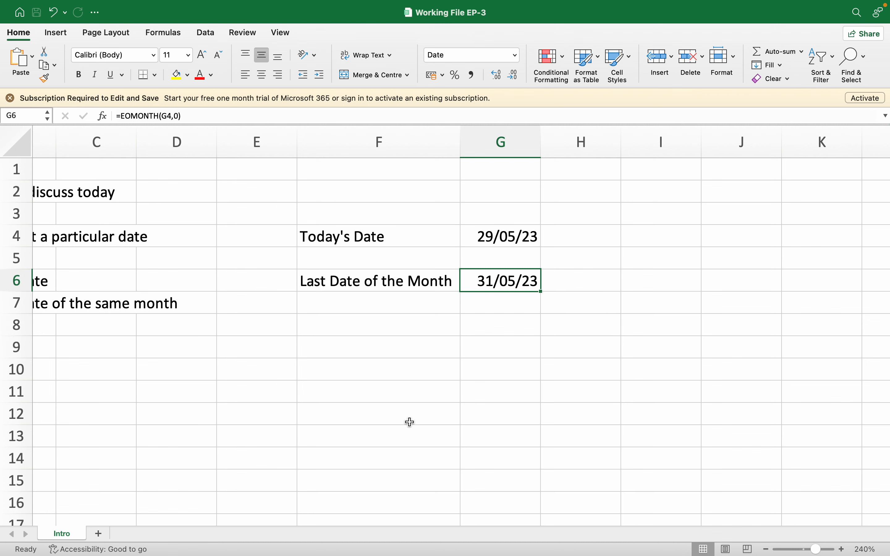
pyautogui.click(413, 239)
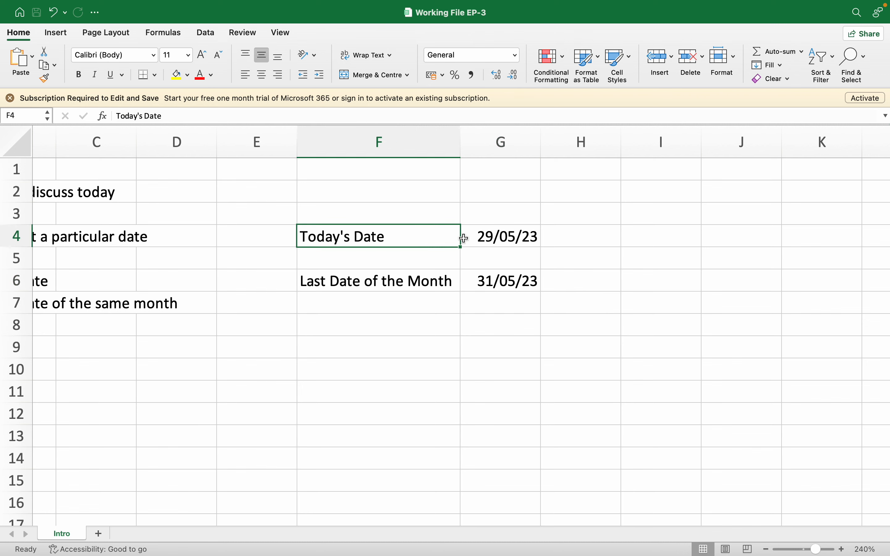
pyautogui.doubleClick(518, 236)
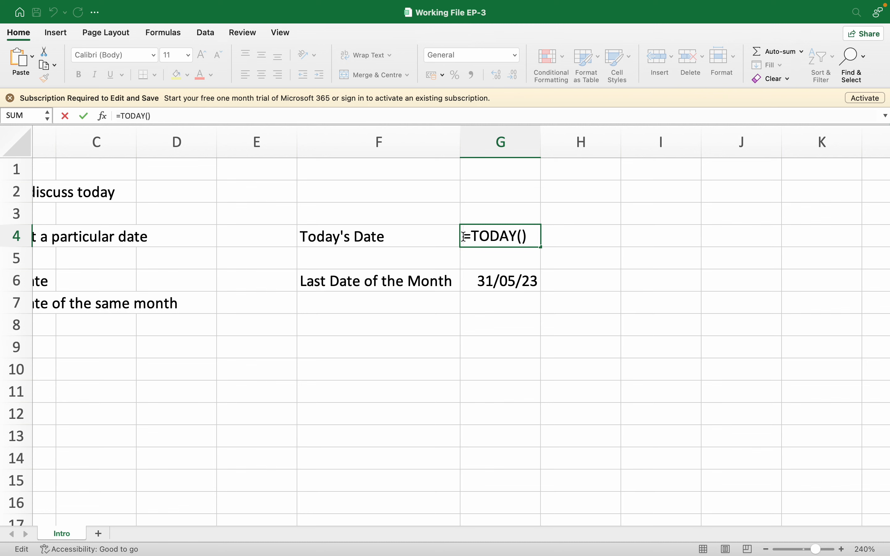
pyautogui.moveTo(464, 236); pyautogui.dragTo(532, 240)
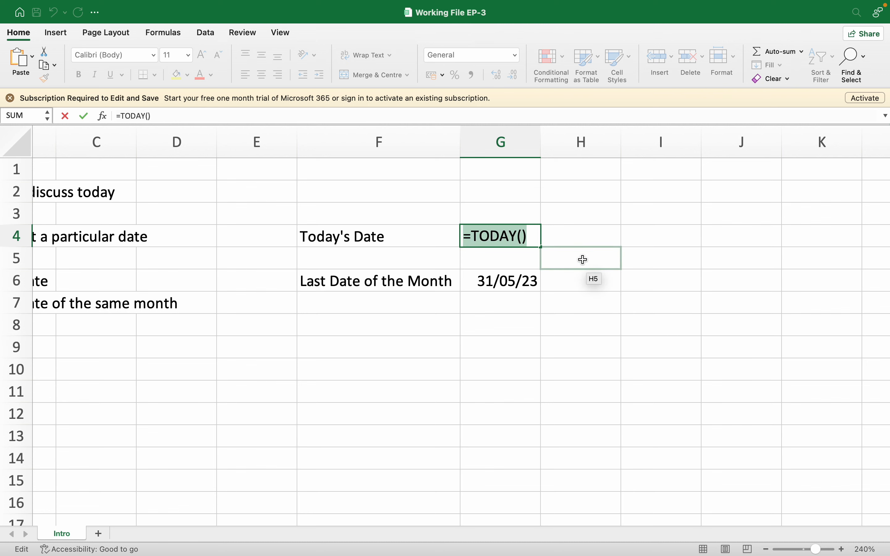
pyautogui.press('Escape')
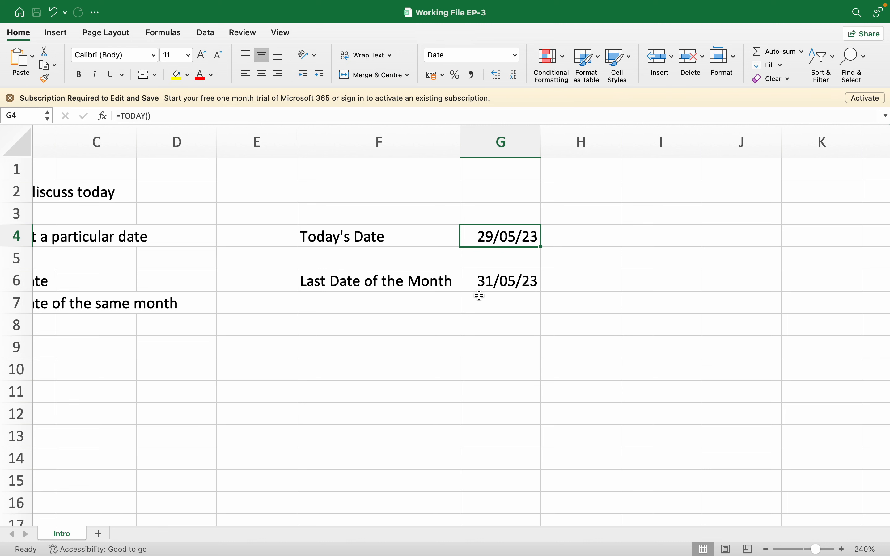
pyautogui.click(407, 283)
pyautogui.doubleClick(504, 282)
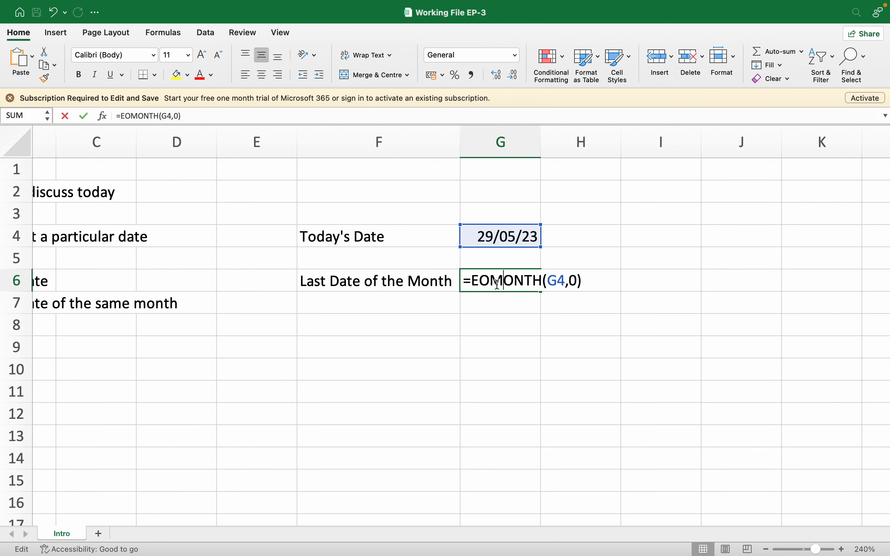
pyautogui.moveTo(554, 282); pyautogui.dragTo(576, 283)
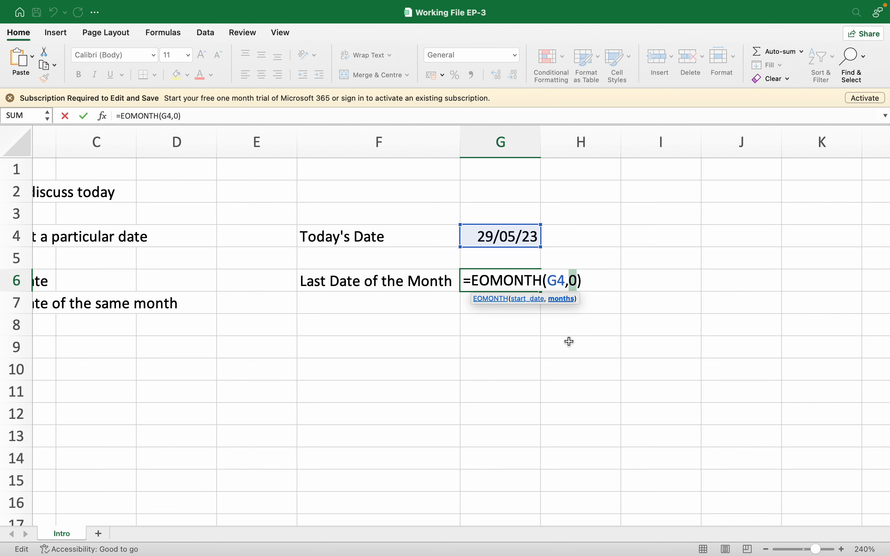
pyautogui.press('Return')
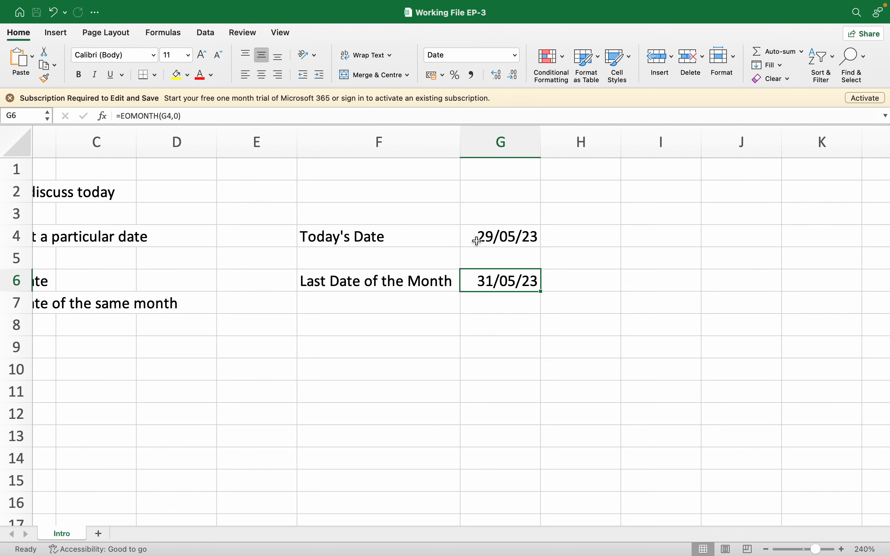